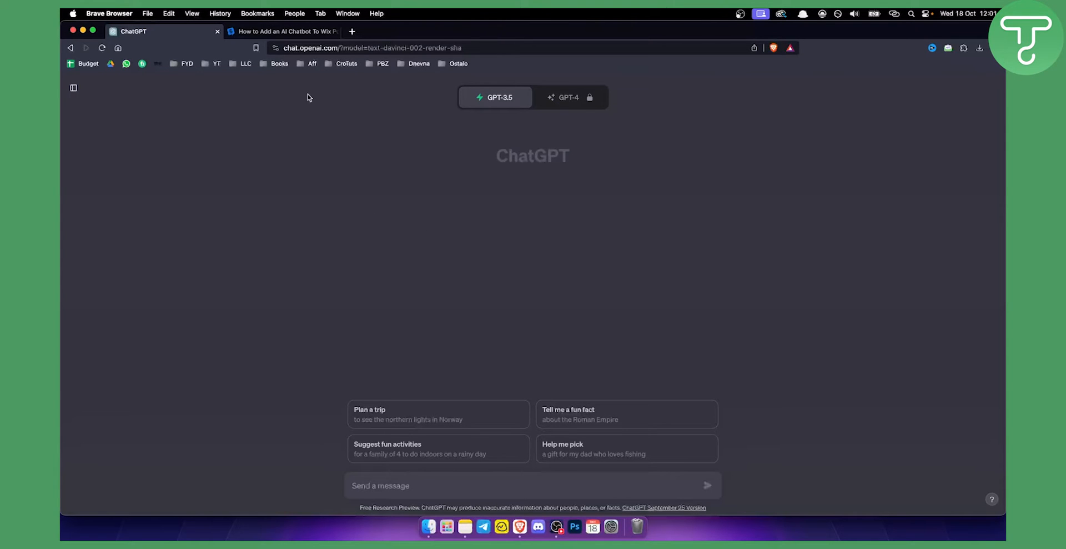
Bring up the 'How to Add an AI Chatbot To Wix' help article tab
{"action": "left_click", "coordinate": [283, 31]}
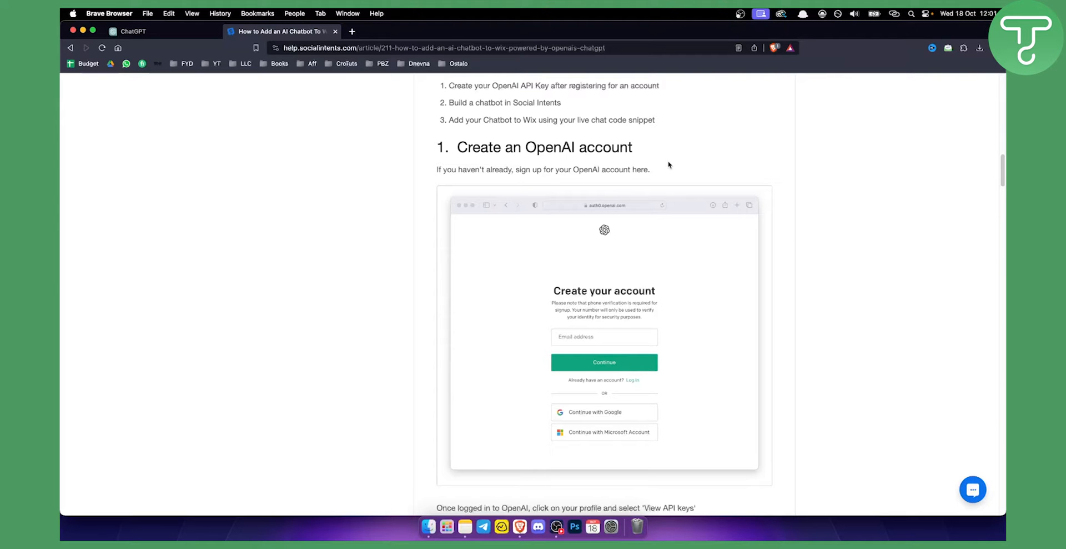
{"action": "scroll", "coordinate": [633, 271], "scroll_direction": "down", "scroll_amount": 2}
{"action": "scroll", "coordinate": [621, 259], "scroll_direction": "down", "scroll_amount": 2}
{"action": "scroll", "coordinate": [621, 258], "scroll_direction": "down", "scroll_amount": 5}
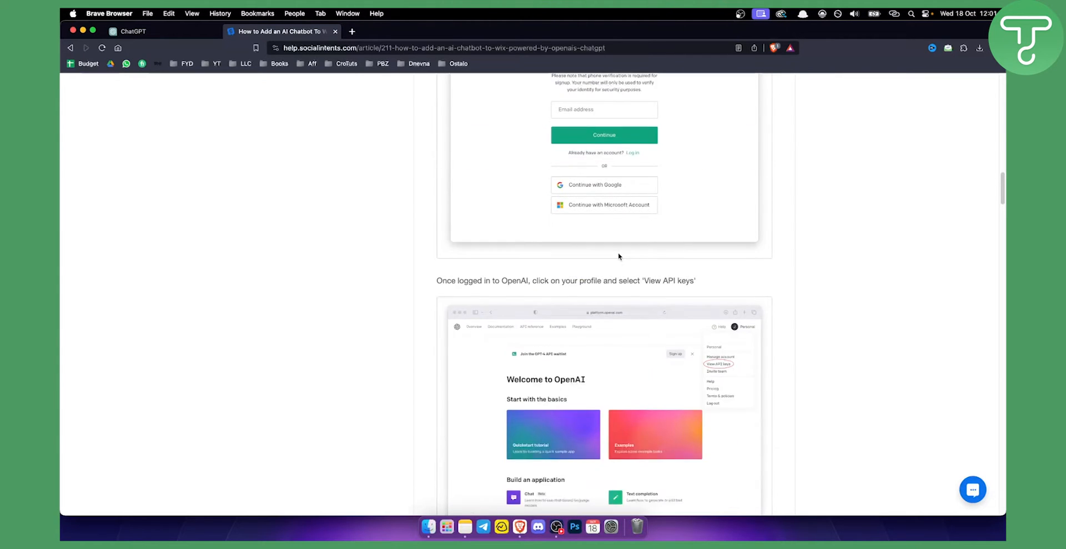
{"action": "scroll", "coordinate": [617, 254], "scroll_direction": "down", "scroll_amount": 3}
{"action": "scroll", "coordinate": [594, 249], "scroll_direction": "down", "scroll_amount": 2}
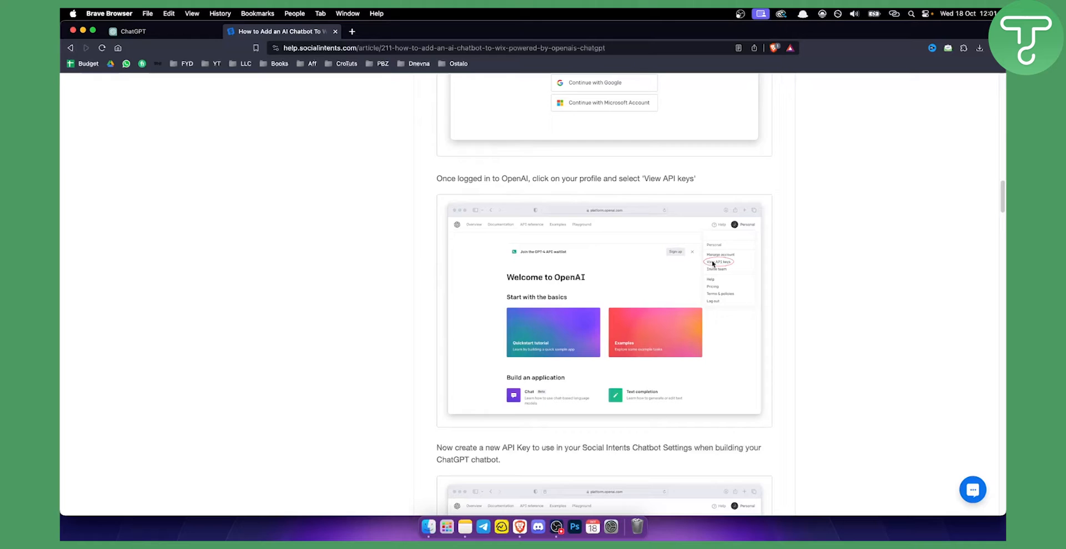
{"action": "scroll", "coordinate": [346, 317], "scroll_direction": "down", "scroll_amount": 8}
{"action": "scroll", "coordinate": [400, 313], "scroll_direction": "up", "scroll_amount": 3}
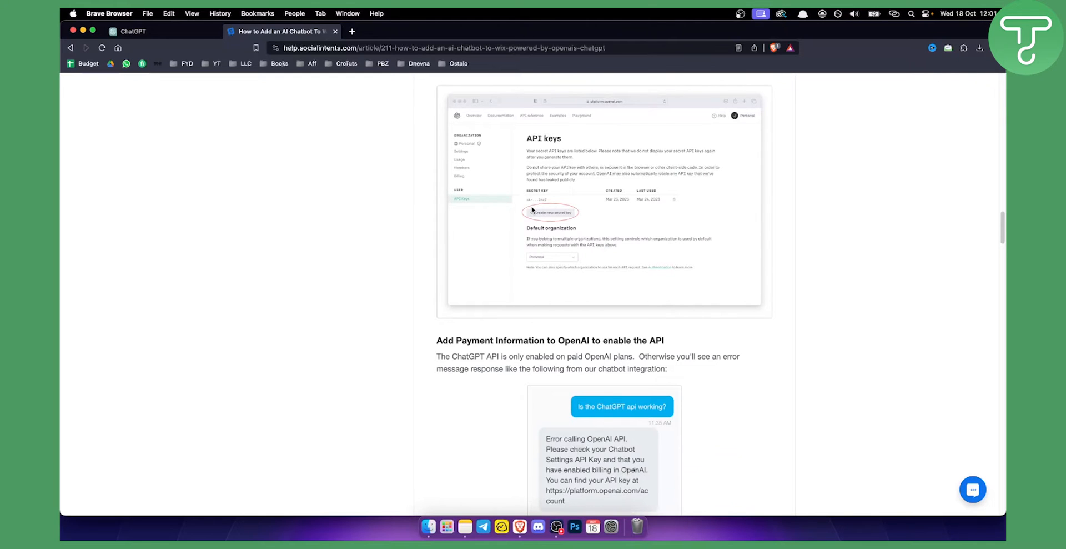
{"action": "scroll", "coordinate": [533, 210], "scroll_direction": "down", "scroll_amount": 3}
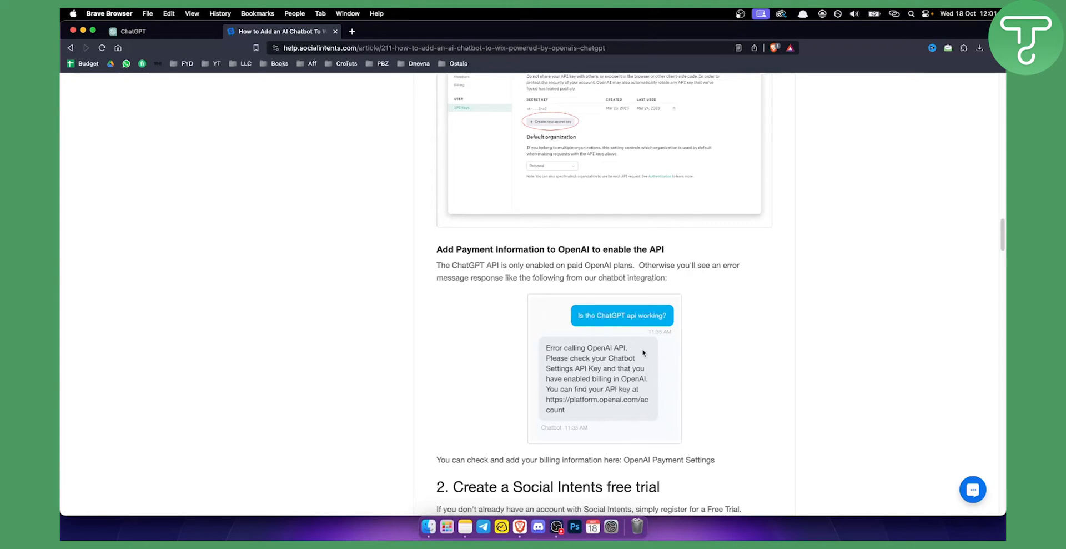
{"action": "scroll", "coordinate": [408, 317], "scroll_direction": "down", "scroll_amount": 3}
{"action": "scroll", "coordinate": [366, 293], "scroll_direction": "down", "scroll_amount": 3}
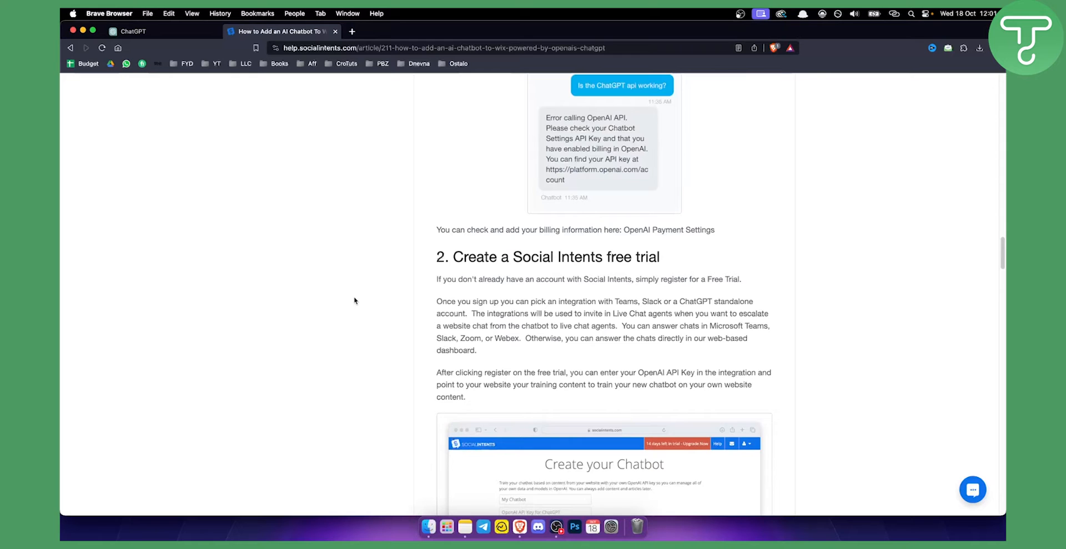
{"action": "scroll", "coordinate": [365, 293], "scroll_direction": "down", "scroll_amount": 2}
{"action": "scroll", "coordinate": [365, 293], "scroll_direction": "down", "scroll_amount": 2}
{"action": "scroll", "coordinate": [365, 293], "scroll_direction": "down", "scroll_amount": 1}
{"action": "scroll", "coordinate": [375, 278], "scroll_direction": "down", "scroll_amount": 2}
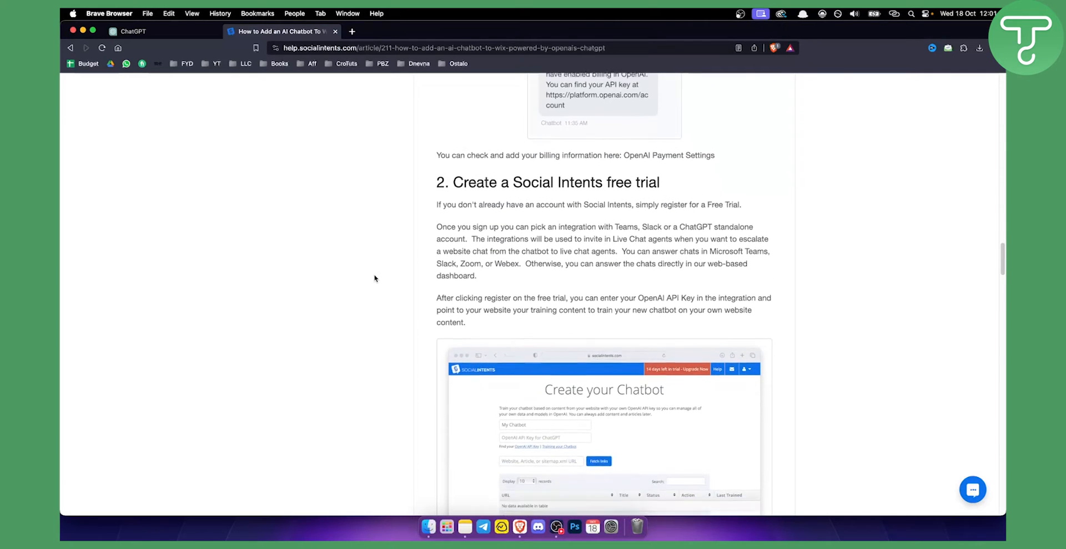
{"action": "scroll", "coordinate": [375, 277], "scroll_direction": "down", "scroll_amount": 2}
{"action": "scroll", "coordinate": [375, 278], "scroll_direction": "down", "scroll_amount": 2}
{"action": "scroll", "coordinate": [374, 275], "scroll_direction": "down", "scroll_amount": 1}
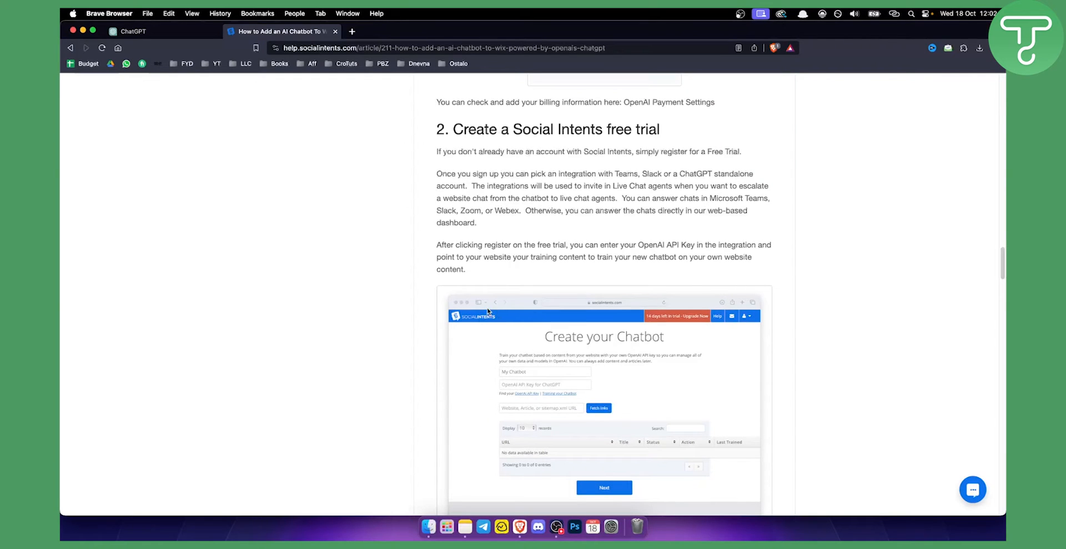
{"action": "scroll", "coordinate": [455, 298], "scroll_direction": "down", "scroll_amount": 2}
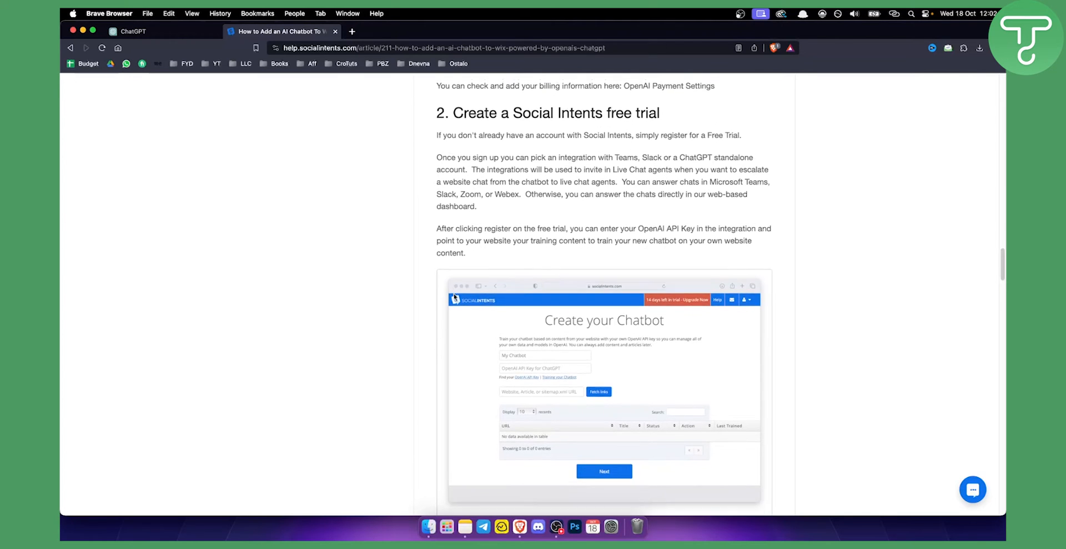
{"action": "scroll", "coordinate": [455, 298], "scroll_direction": "down", "scroll_amount": 4}
{"action": "scroll", "coordinate": [451, 293], "scroll_direction": "down", "scroll_amount": 4}
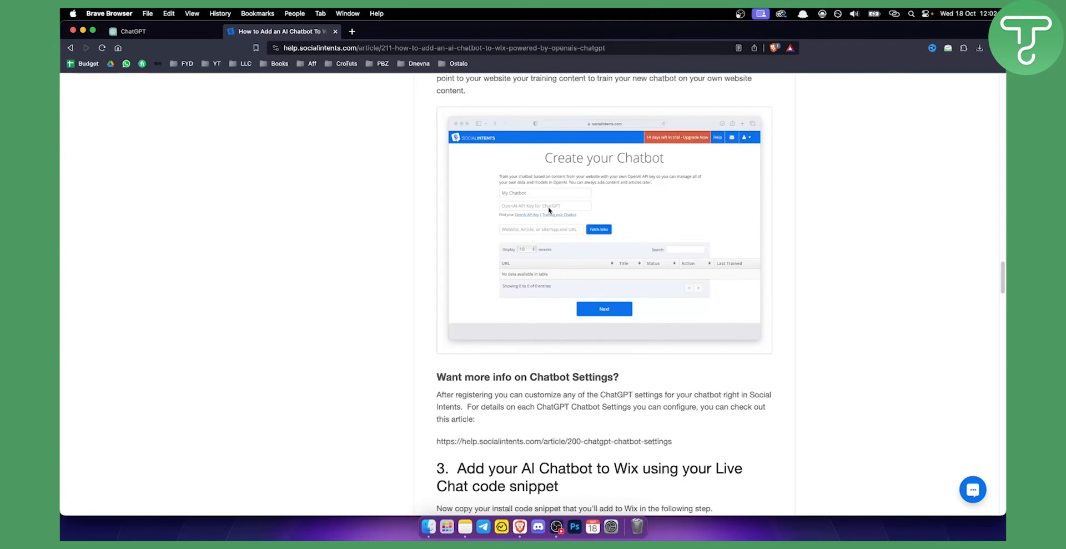
{"action": "scroll", "coordinate": [492, 225], "scroll_direction": "down", "scroll_amount": 8}
{"action": "scroll", "coordinate": [447, 233], "scroll_direction": "down", "scroll_amount": 2}
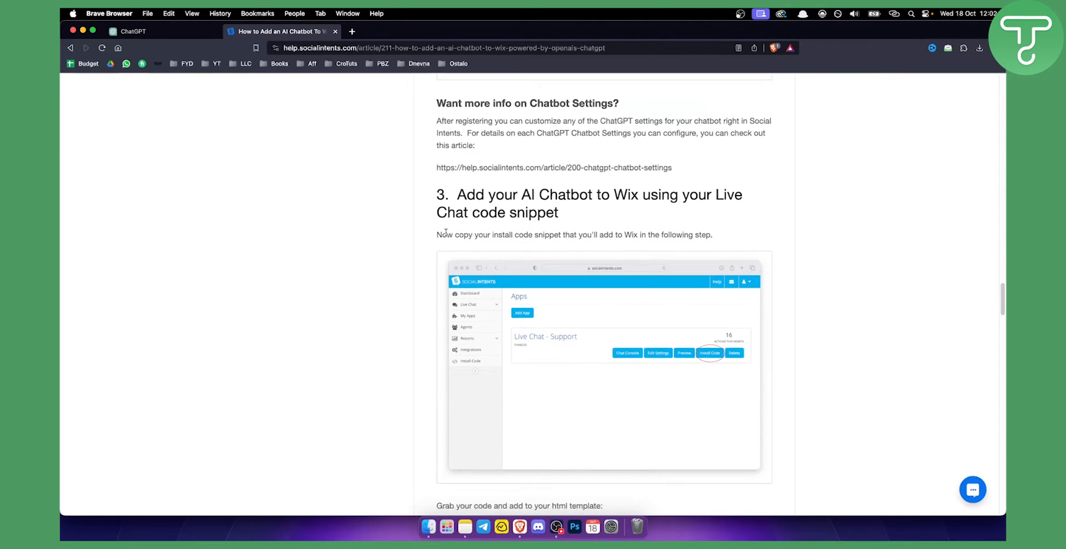
{"action": "scroll", "coordinate": [447, 233], "scroll_direction": "down", "scroll_amount": 1}
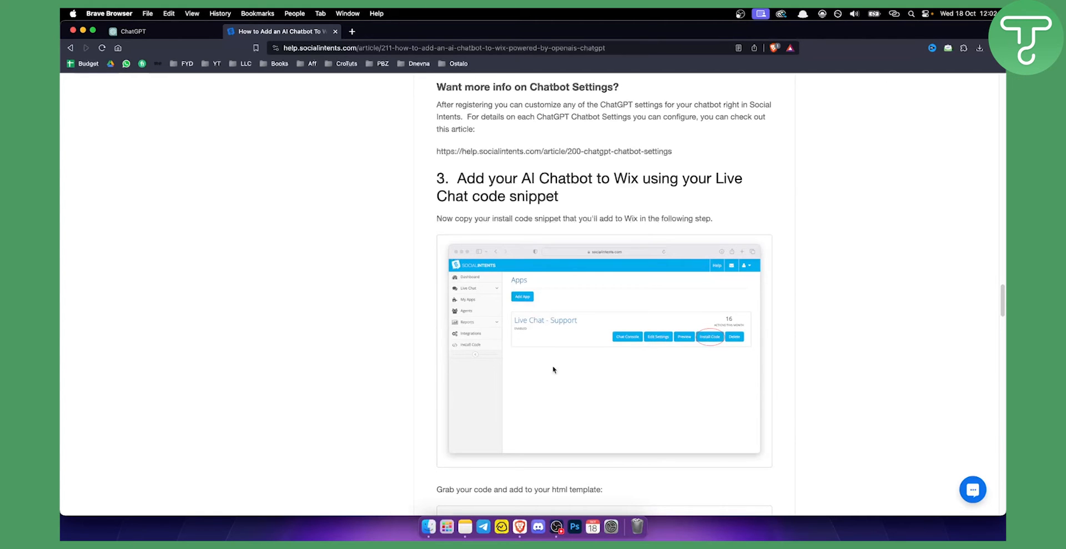
{"action": "scroll", "coordinate": [359, 396], "scroll_direction": "down", "scroll_amount": 6}
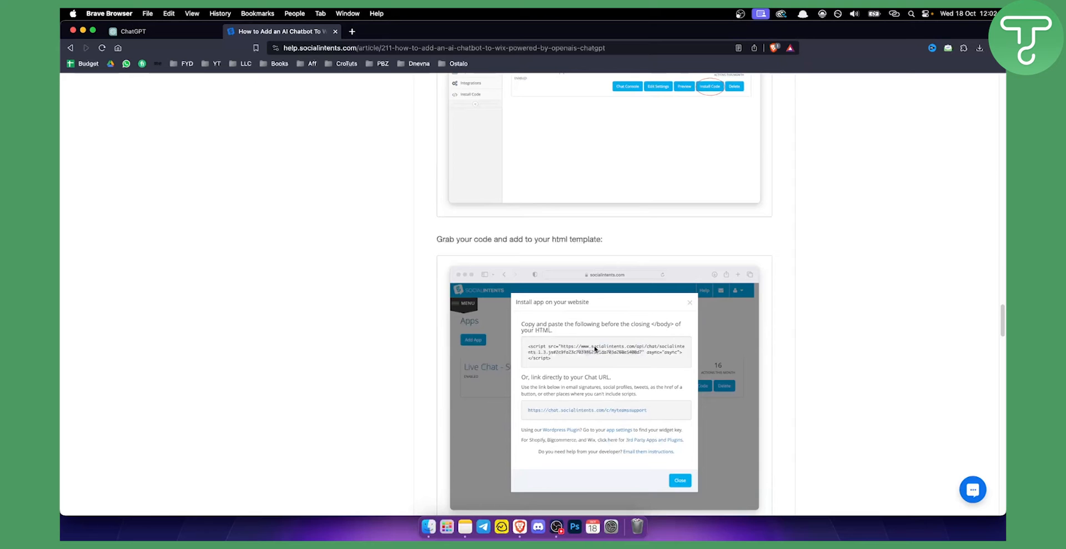
{"action": "scroll", "coordinate": [594, 347], "scroll_direction": "down", "scroll_amount": 5}
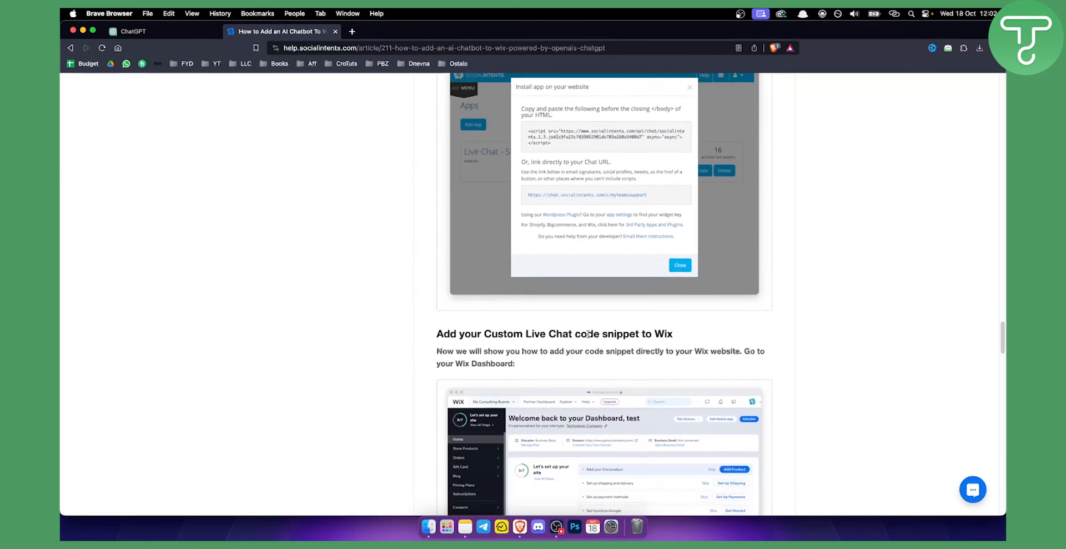
{"action": "scroll", "coordinate": [591, 342], "scroll_direction": "down", "scroll_amount": 3}
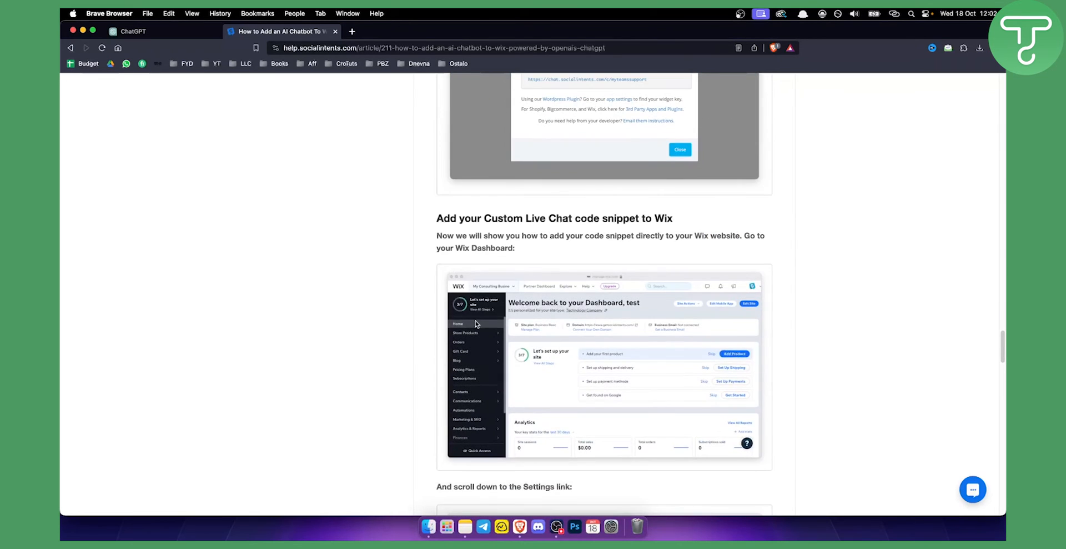
{"action": "scroll", "coordinate": [657, 333], "scroll_direction": "down", "scroll_amount": 2}
{"action": "scroll", "coordinate": [668, 331], "scroll_direction": "down", "scroll_amount": 5}
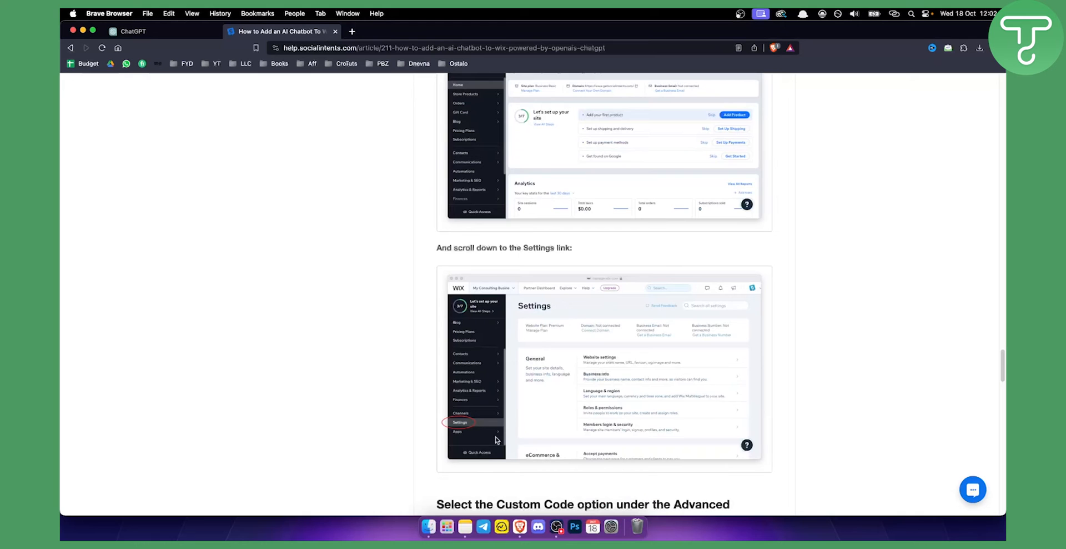
{"action": "scroll", "coordinate": [538, 404], "scroll_direction": "down", "scroll_amount": 4}
{"action": "scroll", "coordinate": [550, 401], "scroll_direction": "down", "scroll_amount": 4}
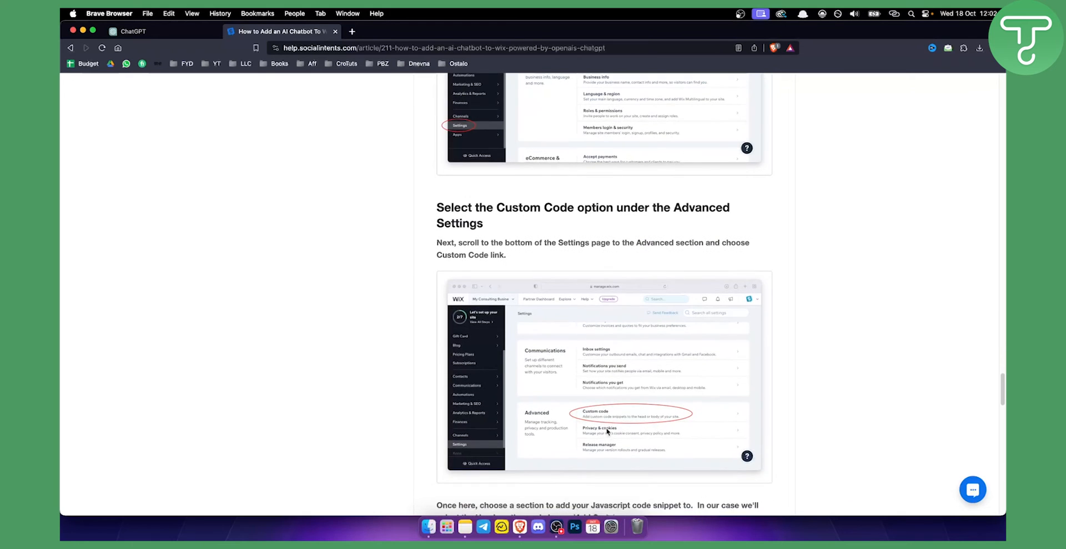
{"action": "scroll", "coordinate": [594, 417], "scroll_direction": "down", "scroll_amount": 5}
{"action": "scroll", "coordinate": [640, 410], "scroll_direction": "down", "scroll_amount": 2}
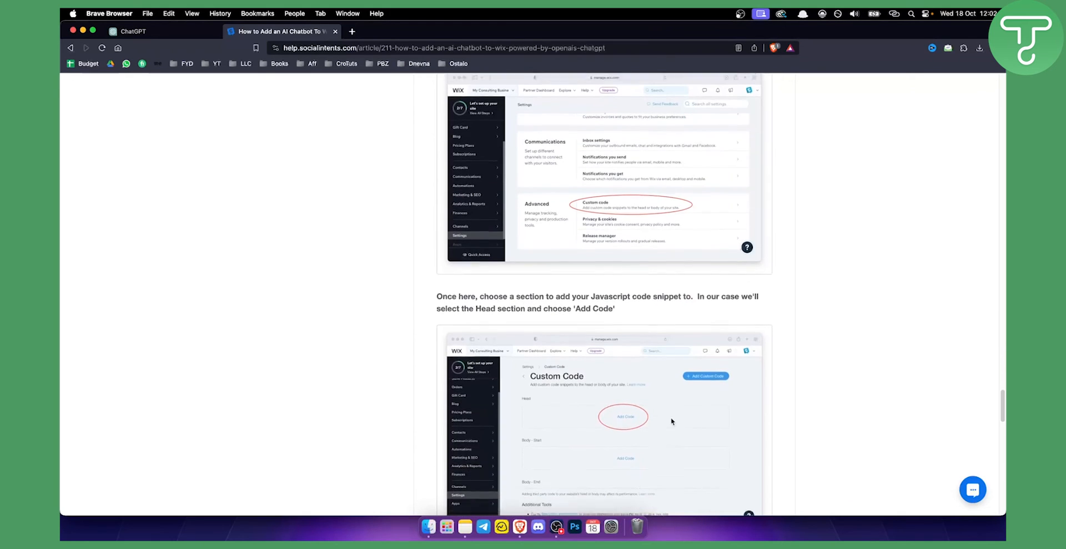
{"action": "scroll", "coordinate": [651, 408], "scroll_direction": "down", "scroll_amount": 3}
{"action": "scroll", "coordinate": [633, 400], "scroll_direction": "down", "scroll_amount": 2}
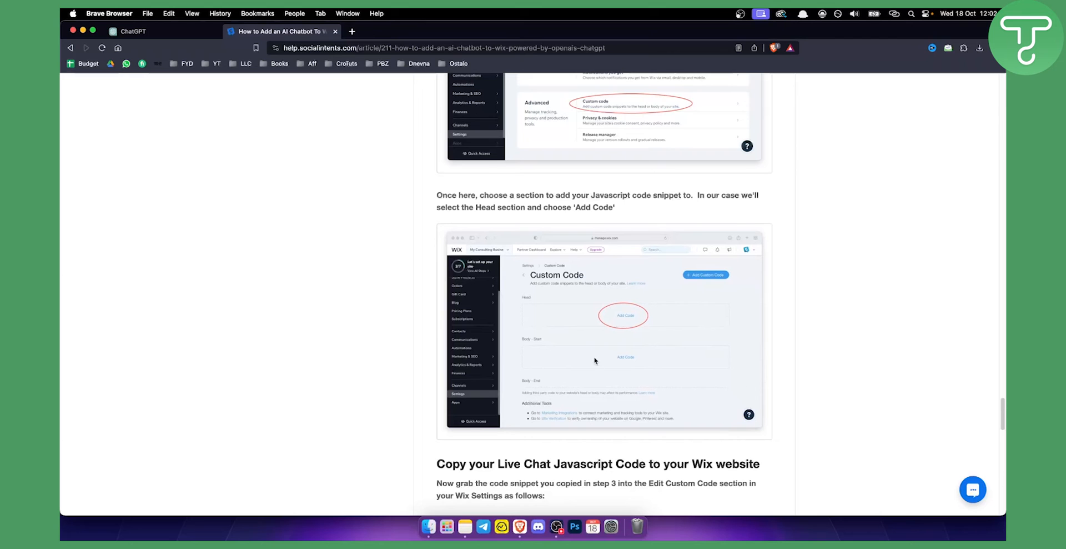
{"action": "scroll", "coordinate": [591, 371], "scroll_direction": "down", "scroll_amount": 4}
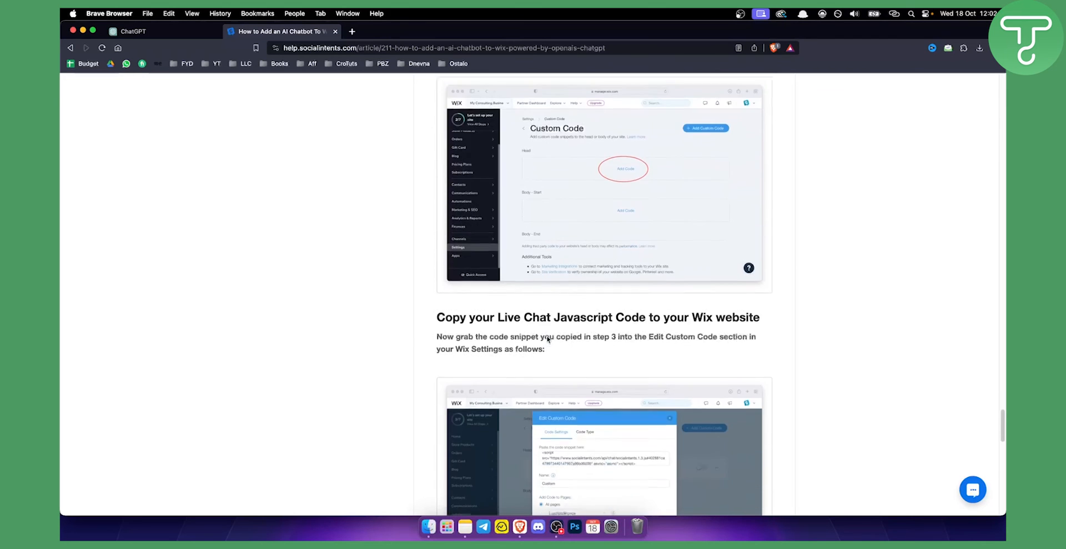
{"action": "scroll", "coordinate": [593, 350], "scroll_direction": "down", "scroll_amount": 3}
{"action": "scroll", "coordinate": [594, 340], "scroll_direction": "down", "scroll_amount": 1}
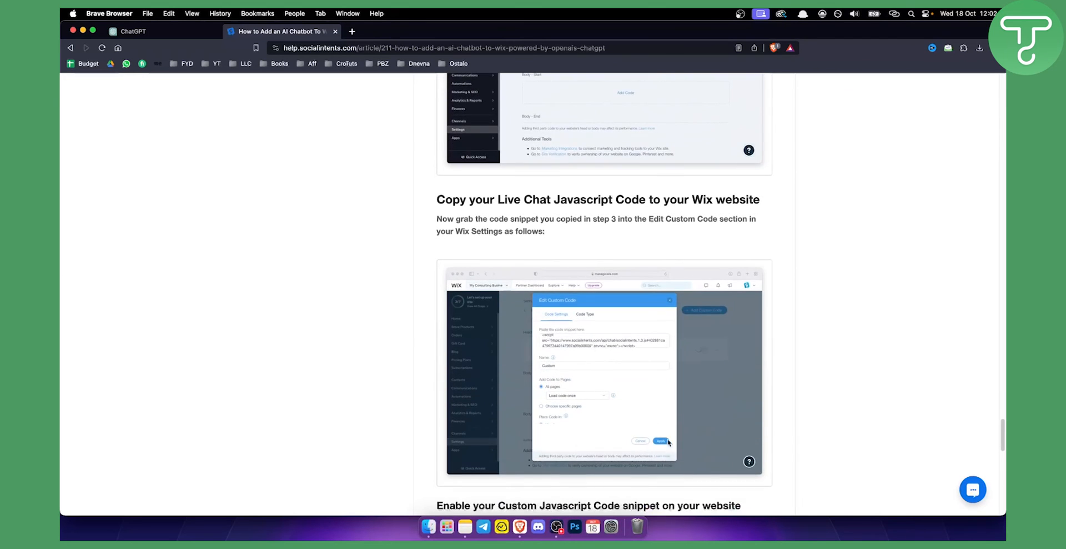
{"action": "scroll", "coordinate": [594, 339], "scroll_direction": "down", "scroll_amount": 4}
{"action": "scroll", "coordinate": [583, 350], "scroll_direction": "down", "scroll_amount": 2}
{"action": "scroll", "coordinate": [563, 364], "scroll_direction": "down", "scroll_amount": 1}
{"action": "scroll", "coordinate": [563, 364], "scroll_direction": "down", "scroll_amount": 1}
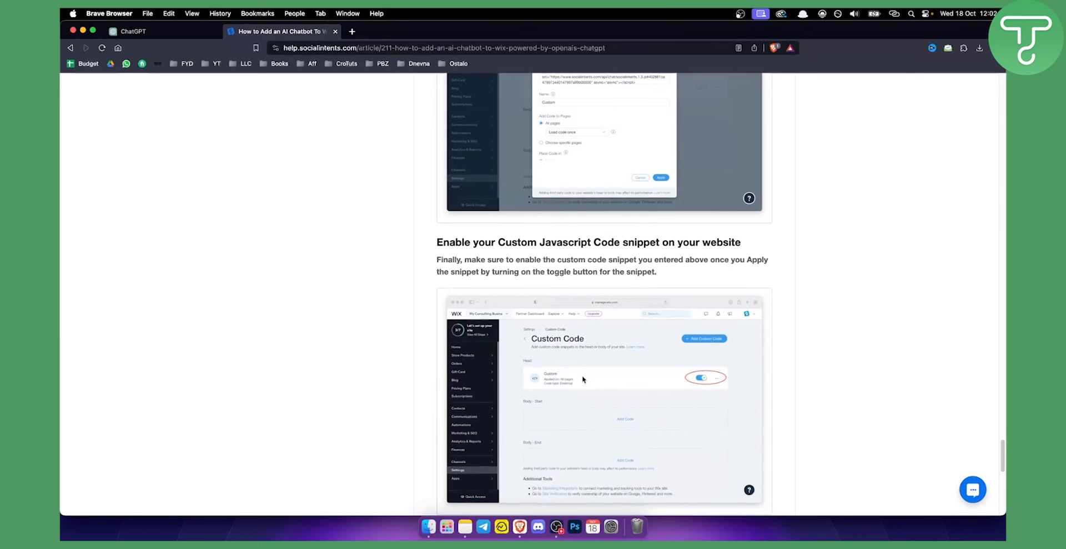
{"action": "scroll", "coordinate": [583, 376], "scroll_direction": "down", "scroll_amount": 3}
{"action": "scroll", "coordinate": [583, 375], "scroll_direction": "down", "scroll_amount": 2}
{"action": "scroll", "coordinate": [581, 369], "scroll_direction": "up", "scroll_amount": 2}
{"action": "scroll", "coordinate": [581, 369], "scroll_direction": "up", "scroll_amount": 2}
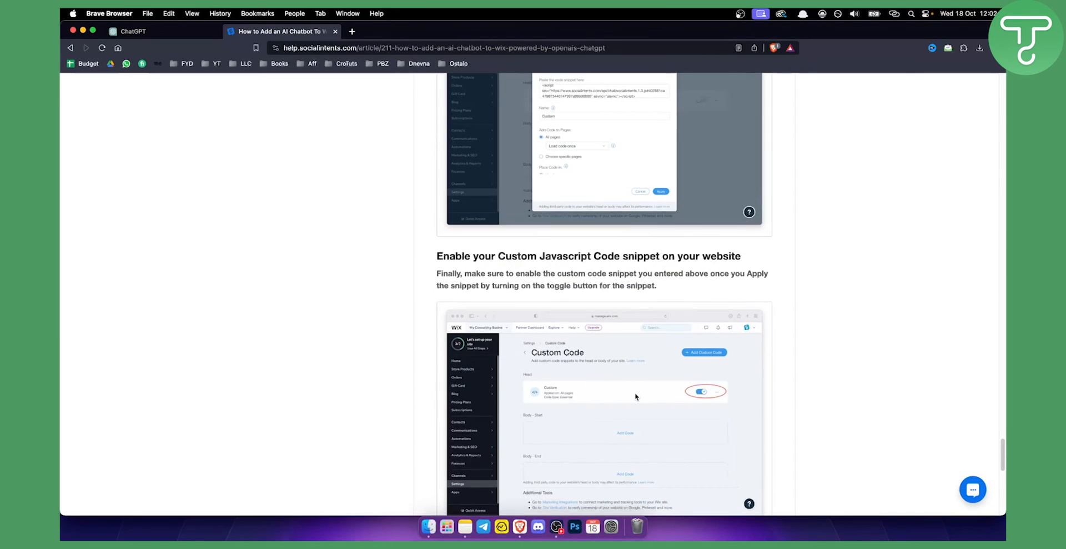
{"action": "scroll", "coordinate": [634, 392], "scroll_direction": "up", "scroll_amount": 2}
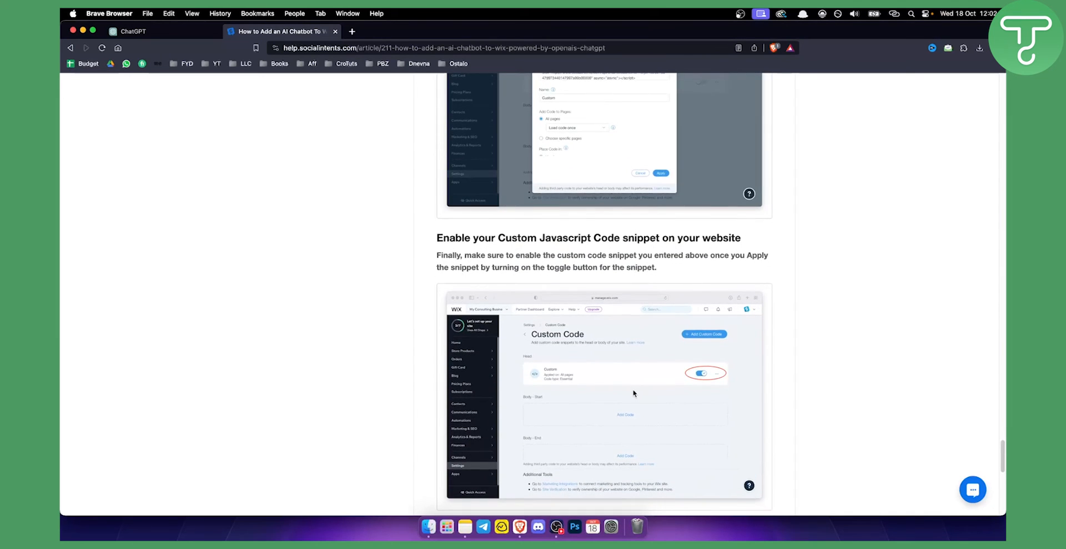